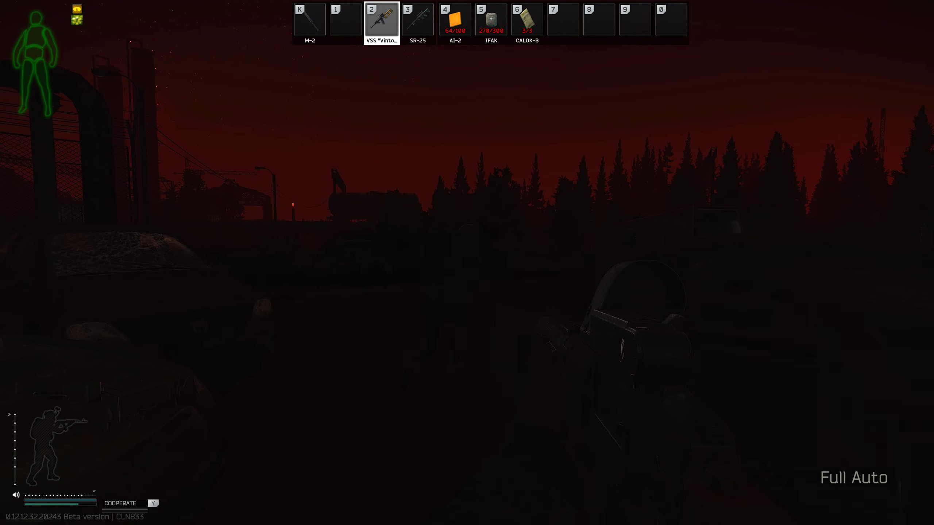
pyautogui.press('w')
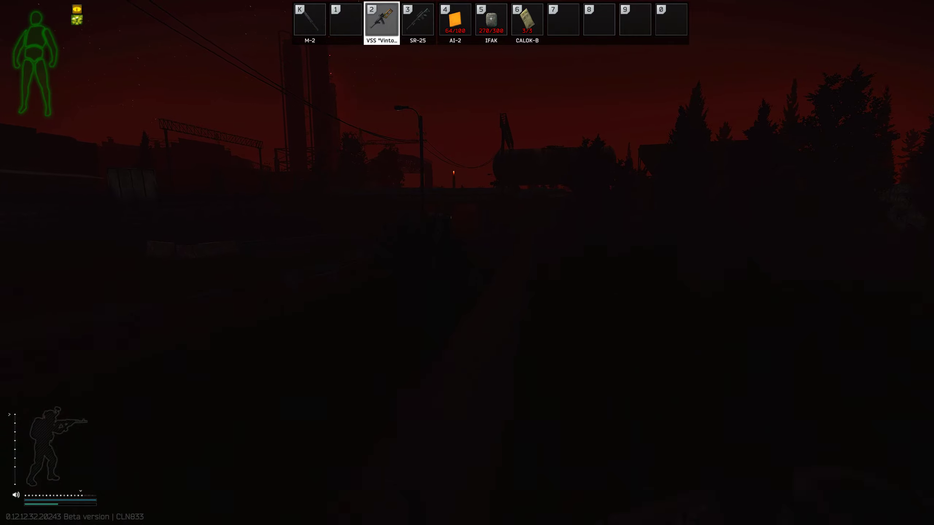
pyautogui.rightClick(467, 263)
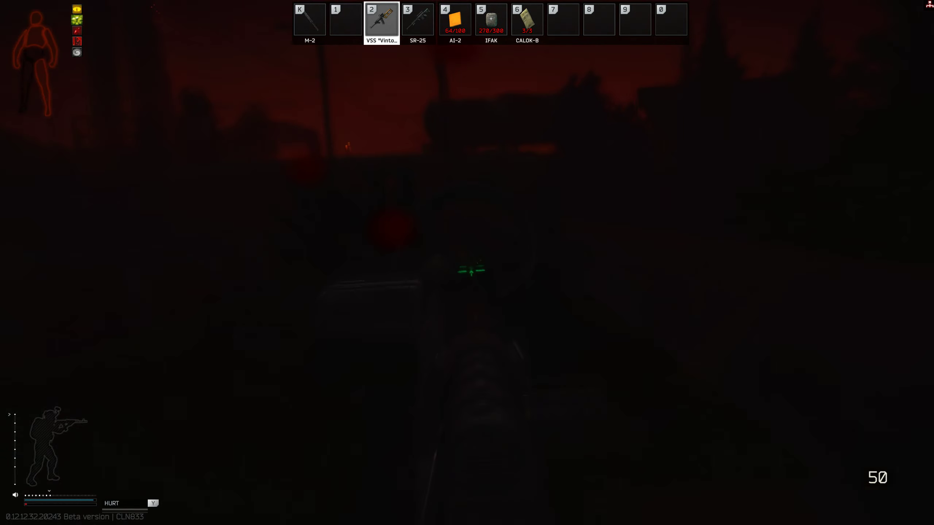
pyautogui.press('w')
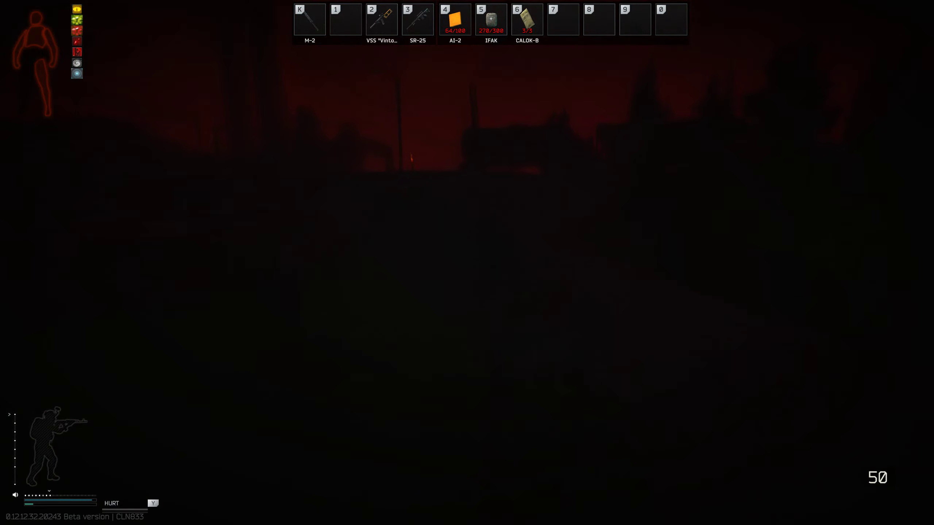
# Step: Use injectors from the Injectors case, raising health to 103 of 420
pyautogui.press('3')
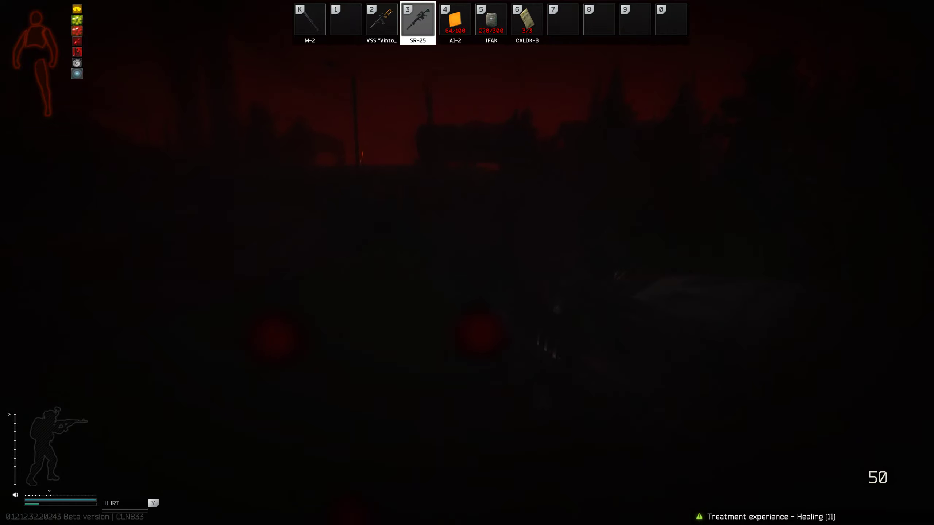
pyautogui.press('l')
pyautogui.press('l')
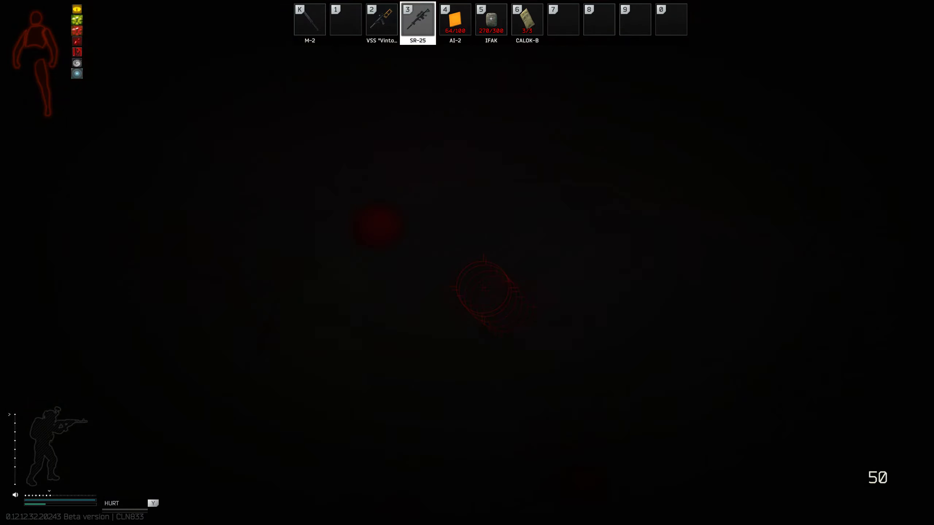
pyautogui.press('6')
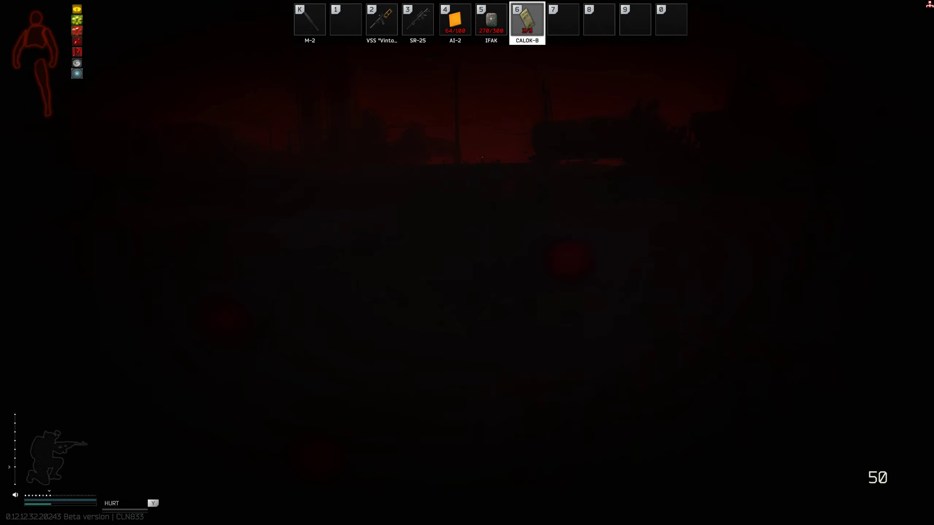
pyautogui.press('Tab')
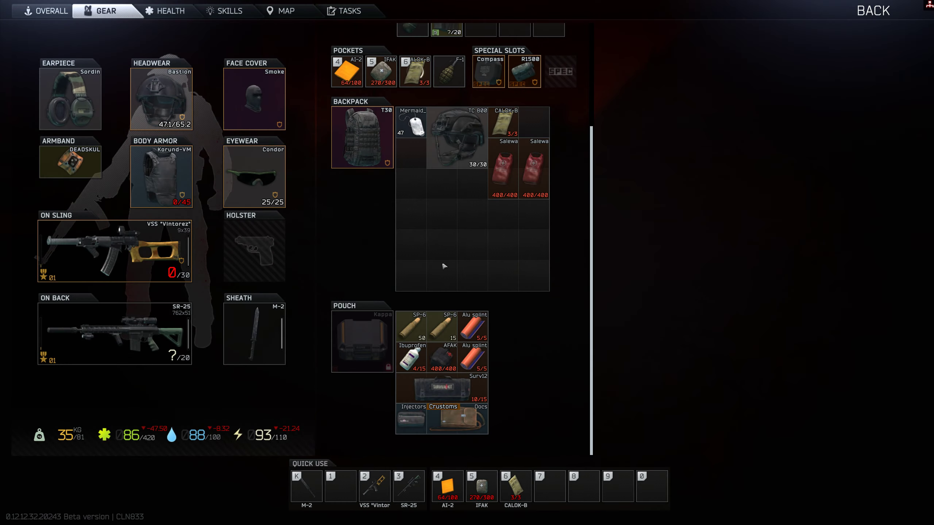
pyautogui.press('Tab')
pyautogui.press('3')
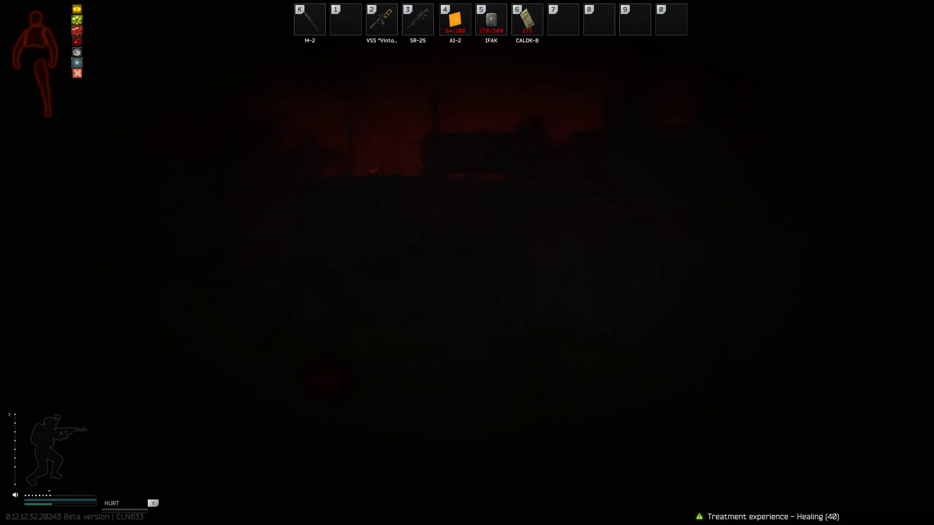
pyautogui.press('5')
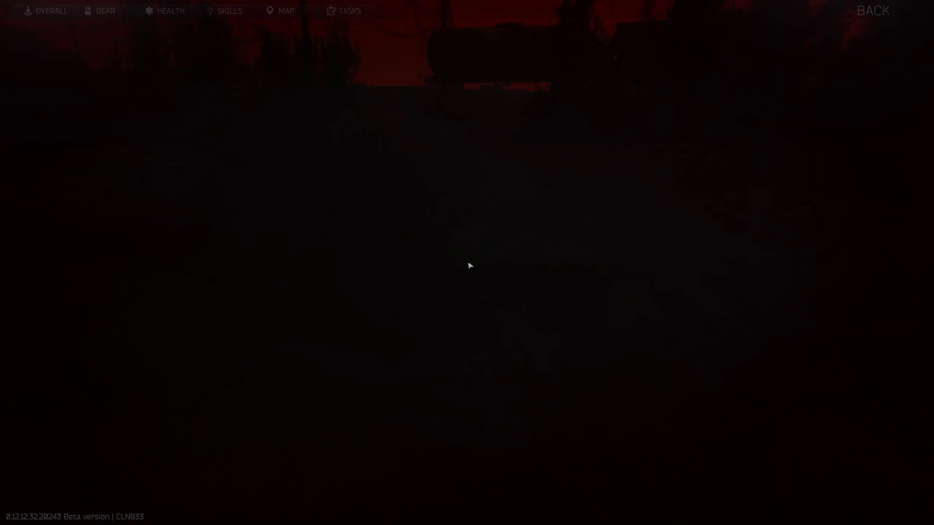
pyautogui.press('Tab')
pyautogui.doubleClick(411, 419)
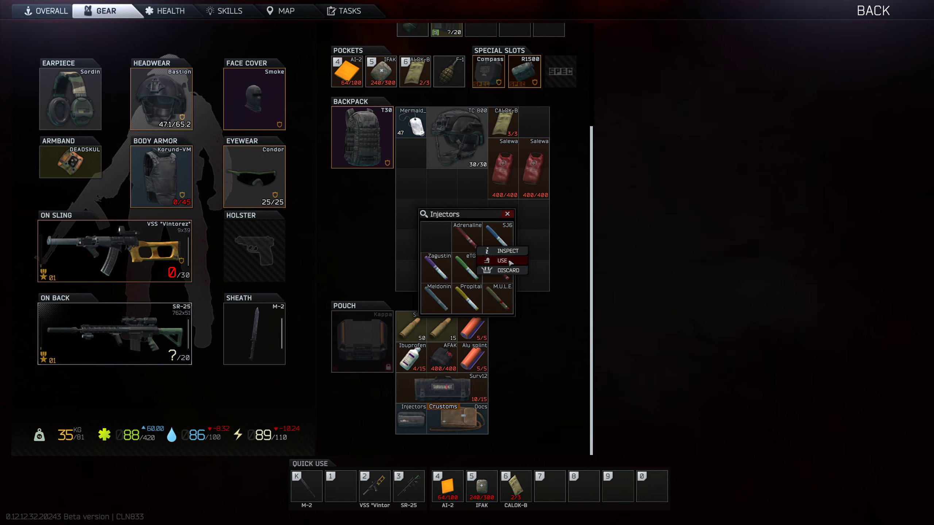
# Step: Review limb health at 170 of 420 and apply the Surv12 kit to the blacked-out right leg
pyautogui.press('Tab')
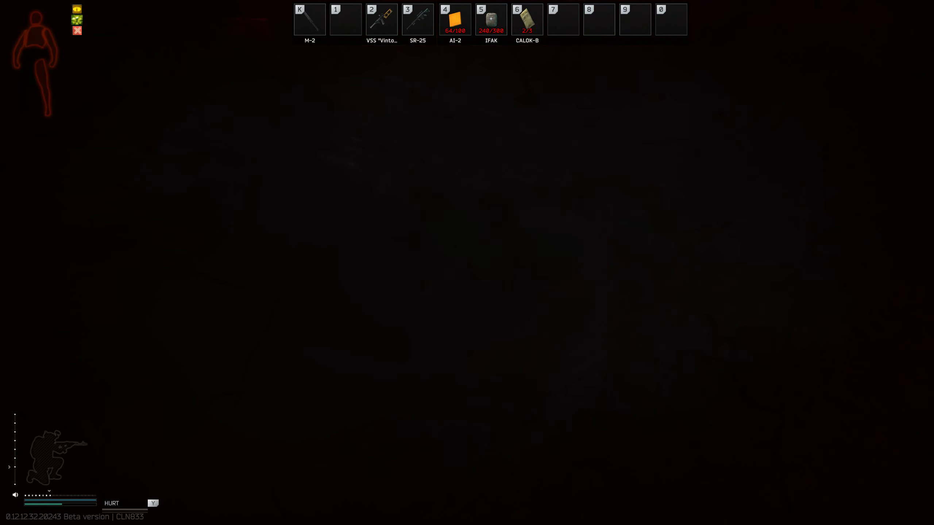
pyautogui.press('3')
pyautogui.press('Tab')
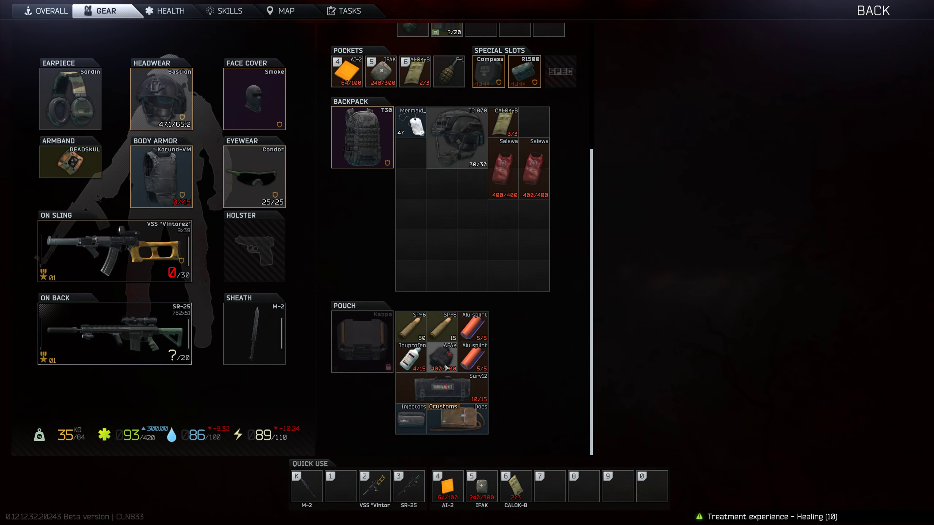
pyautogui.doubleClick(411, 418)
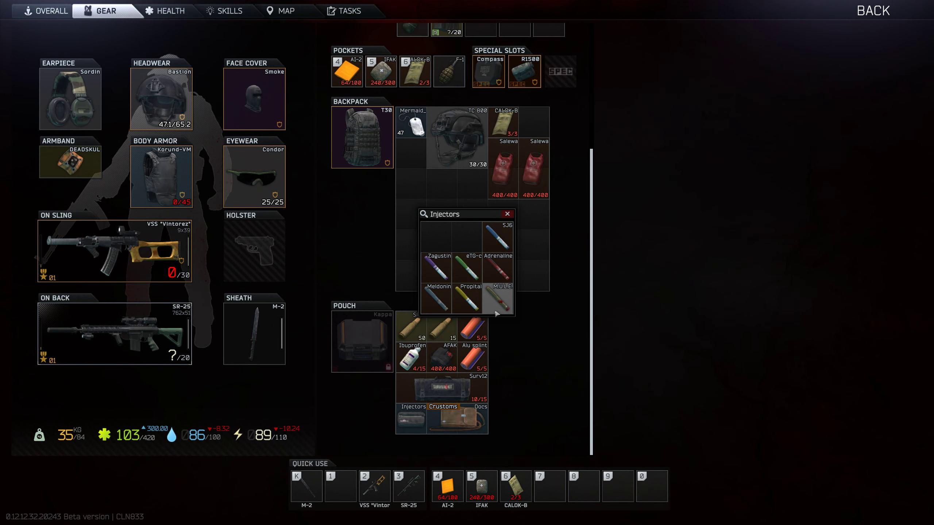
pyautogui.press('Tab')
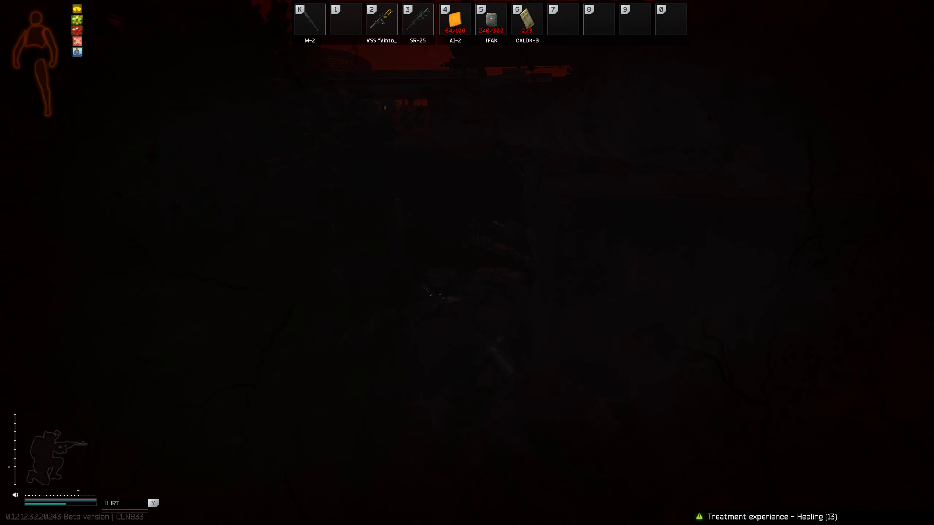
pyautogui.press('3')
pyautogui.press('Tab')
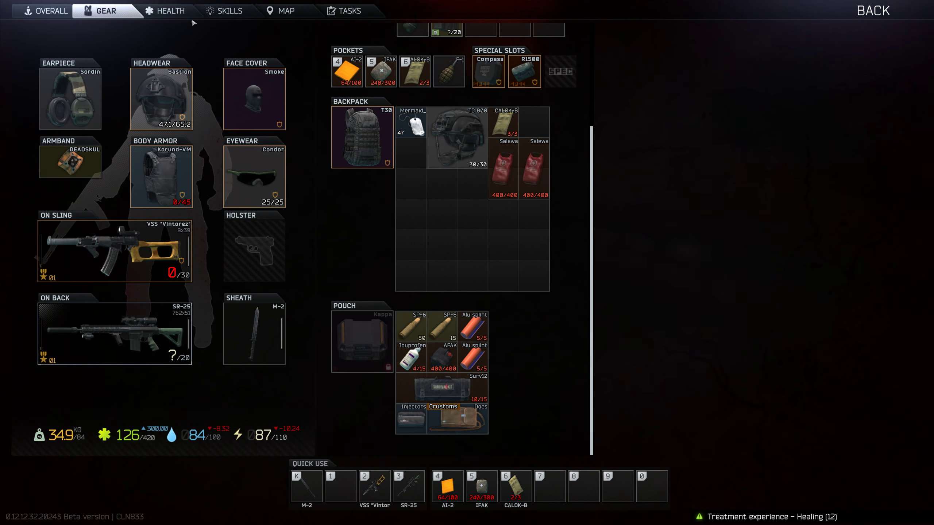
pyautogui.click(170, 11)
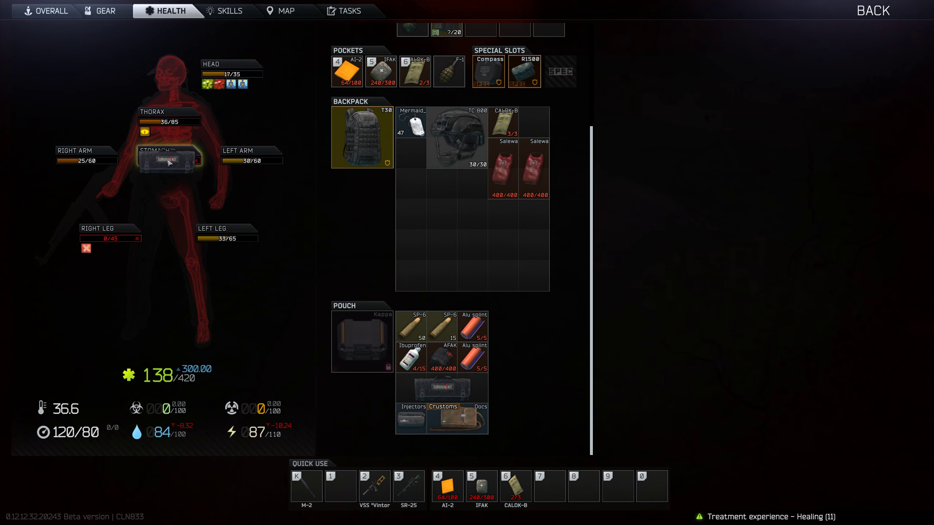
pyautogui.scroll(3, 409, 219)
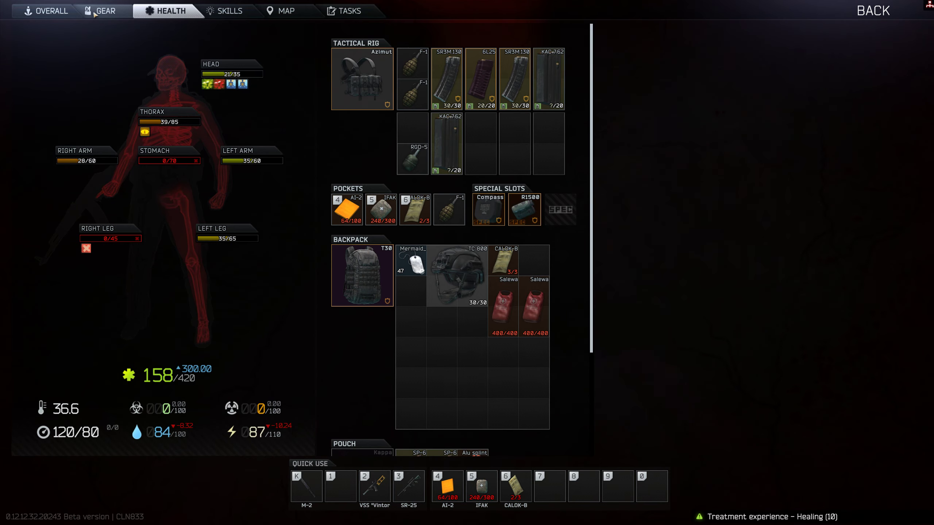
pyautogui.doubleClick(412, 263)
pyautogui.press('Escape')
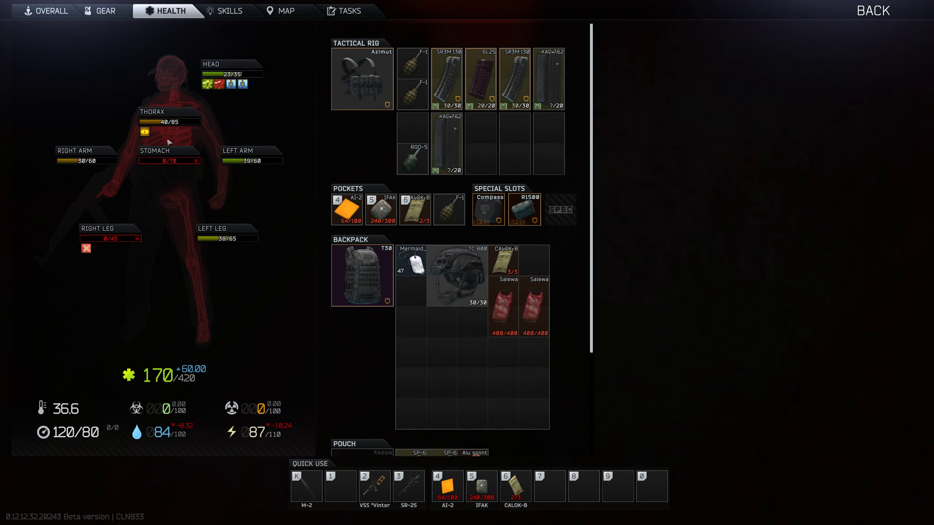
pyautogui.press('Tab')
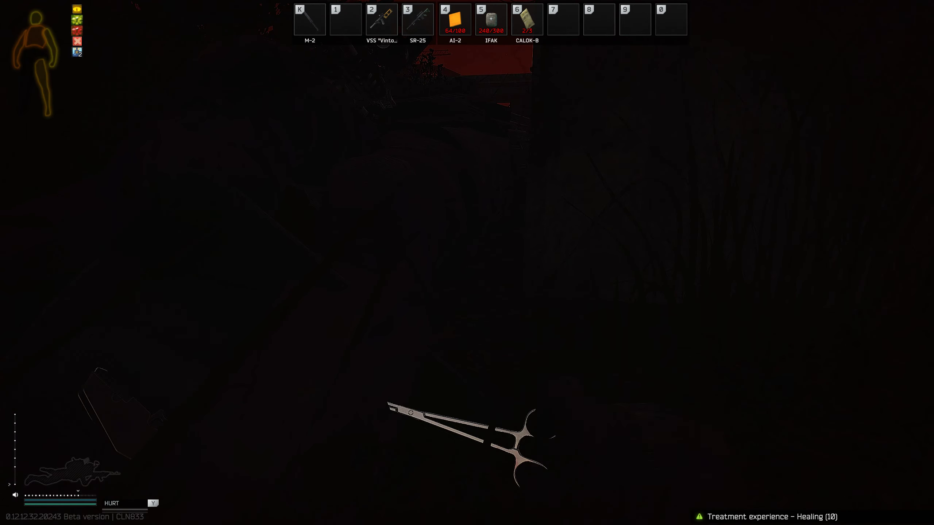